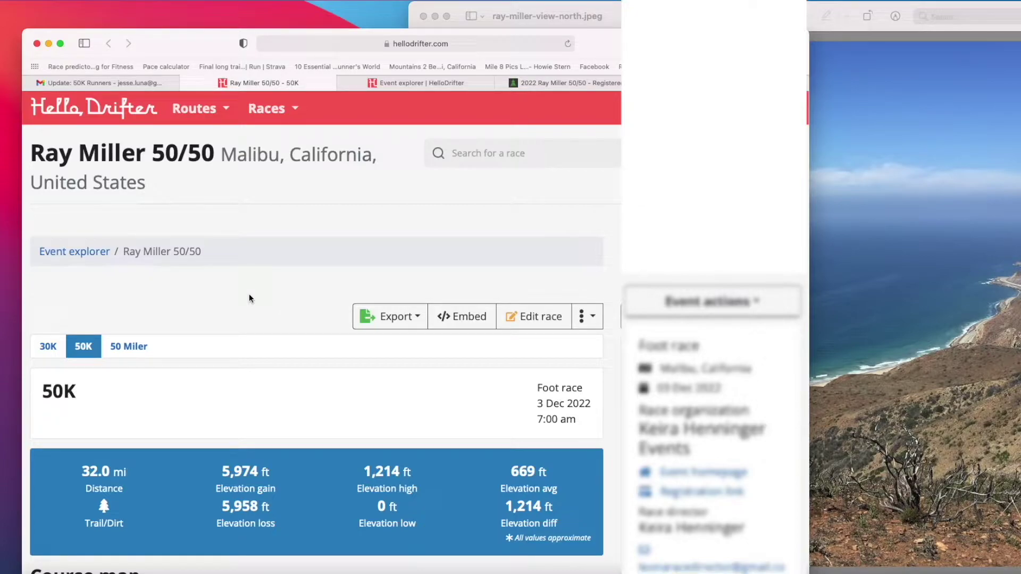
# Reload the HelloDrifter race page for the Ray Miller 50/50
pyautogui.scroll(-10, 249, 296)
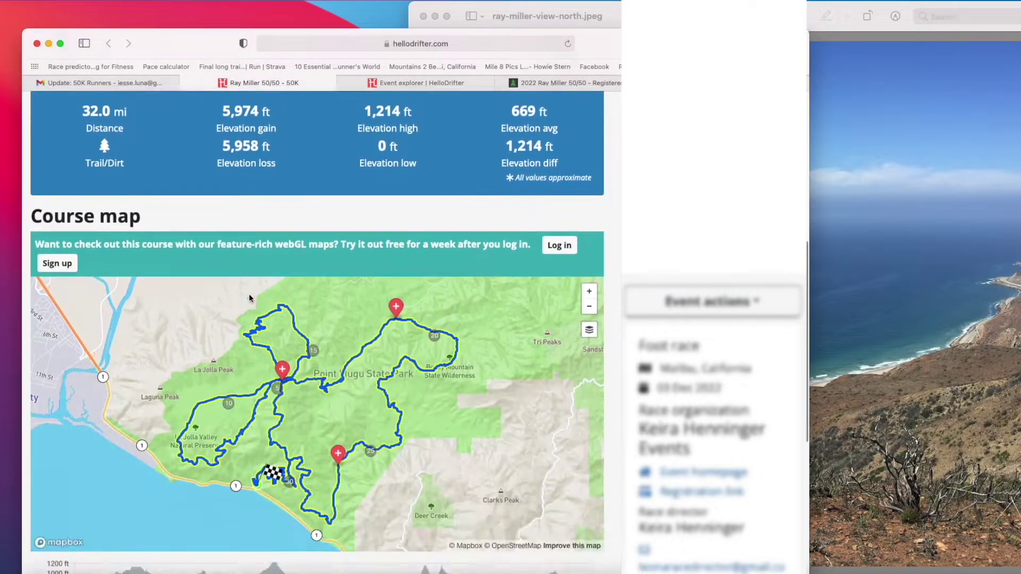
pyautogui.scroll(6, 249, 293)
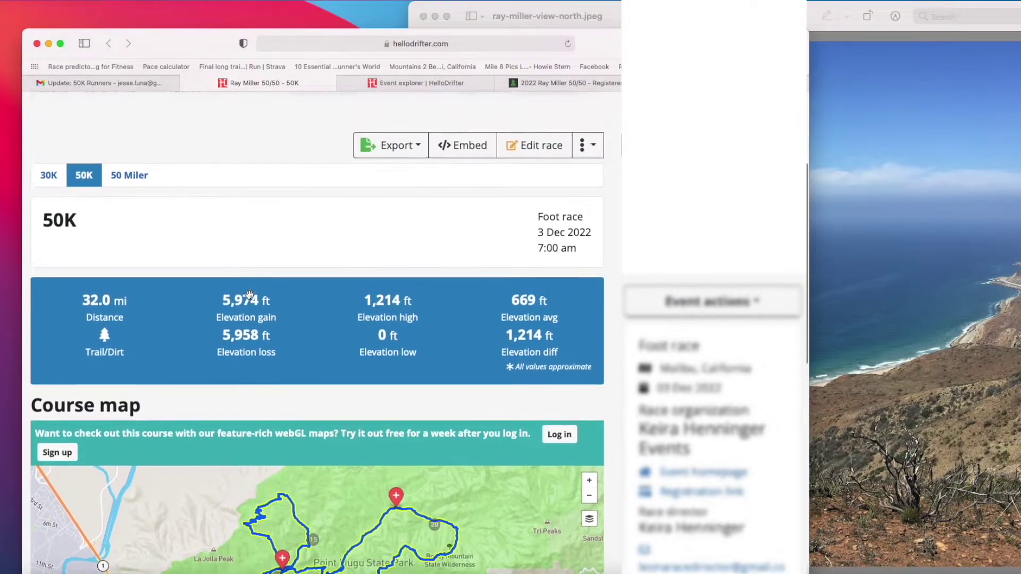
pyautogui.scroll(2, 249, 294)
pyautogui.scroll(3, 292, 276)
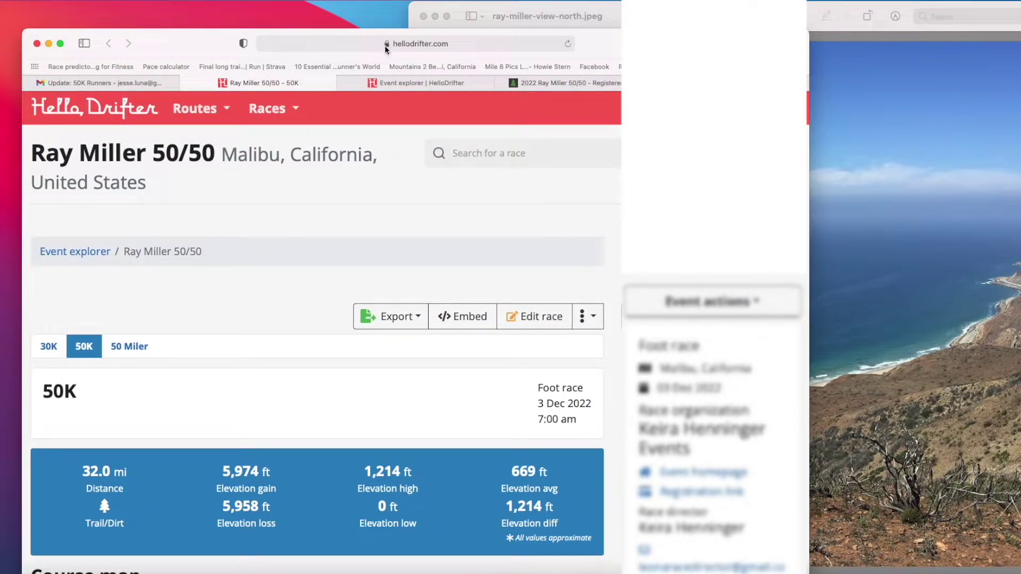
pyautogui.click(489, 46)
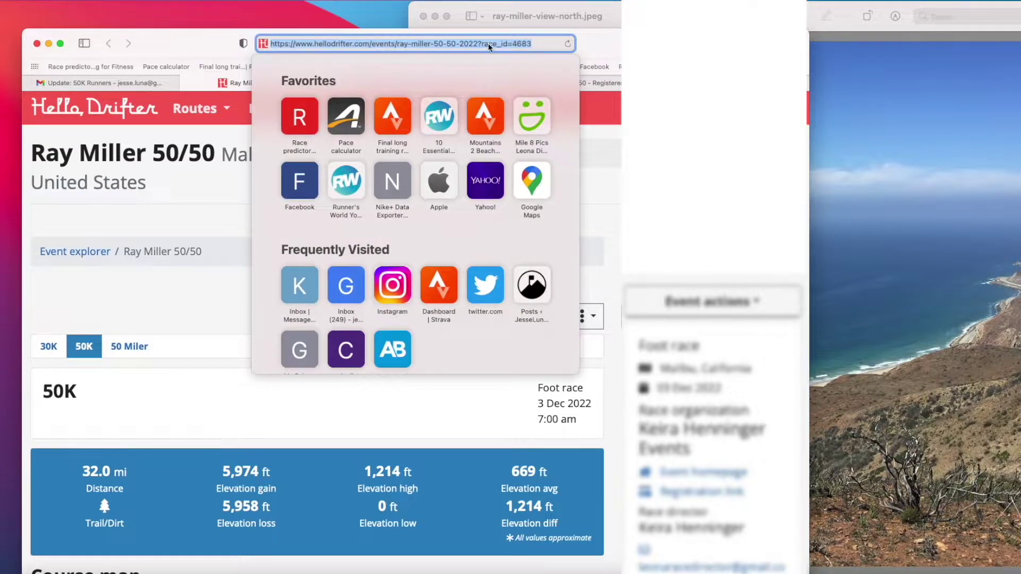
pyautogui.press('Return')
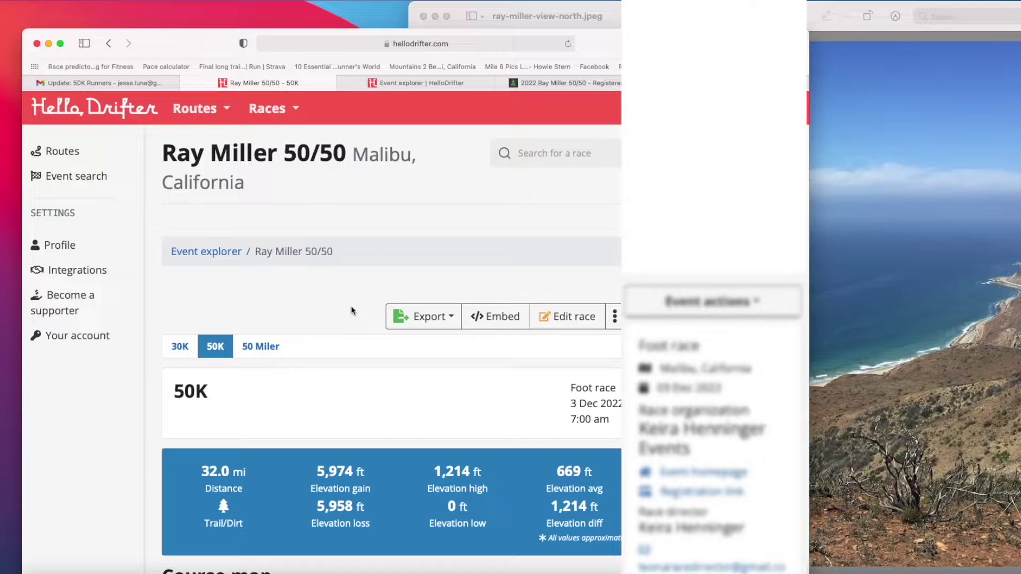
# Export the 50K route as a GPX file, dismiss the export notice, and show Downloads in Finder
pyautogui.scroll(-5, 350, 308)
pyautogui.scroll(-2, 351, 305)
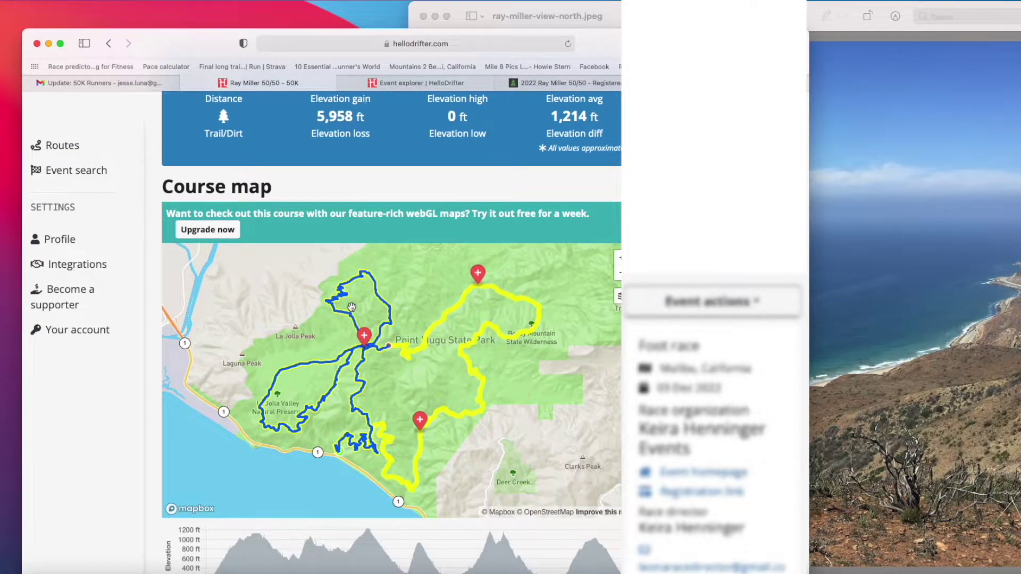
pyautogui.scroll(4, 351, 305)
pyautogui.scroll(2, 351, 305)
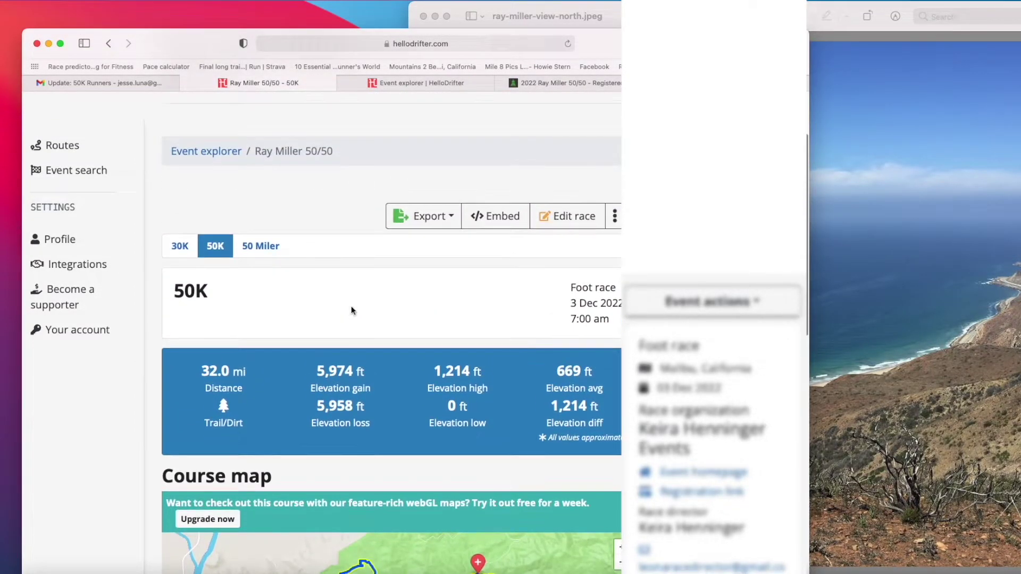
pyautogui.click(448, 217)
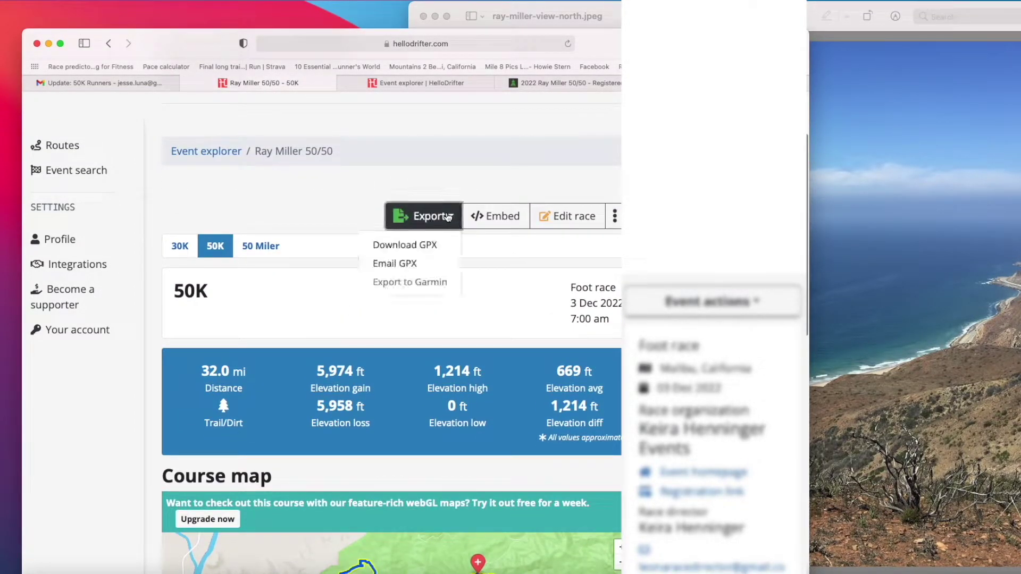
pyautogui.click(409, 246)
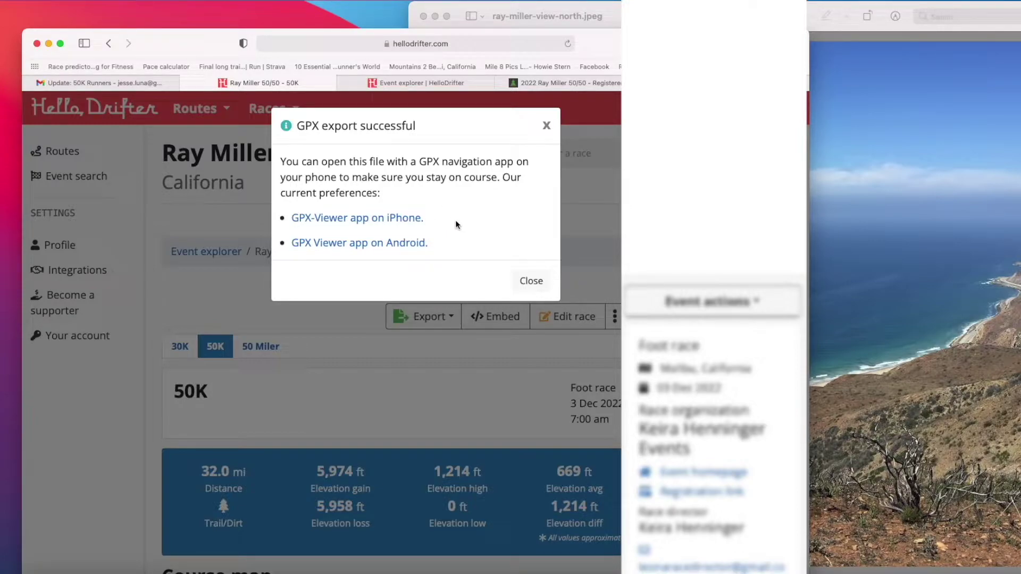
pyautogui.click(531, 280)
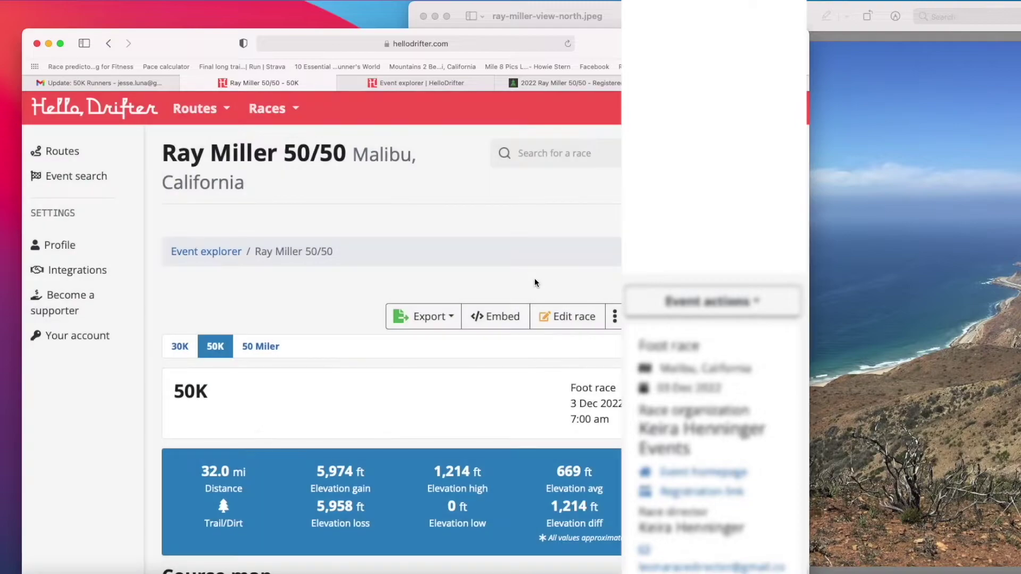
pyautogui.click(31, 570)
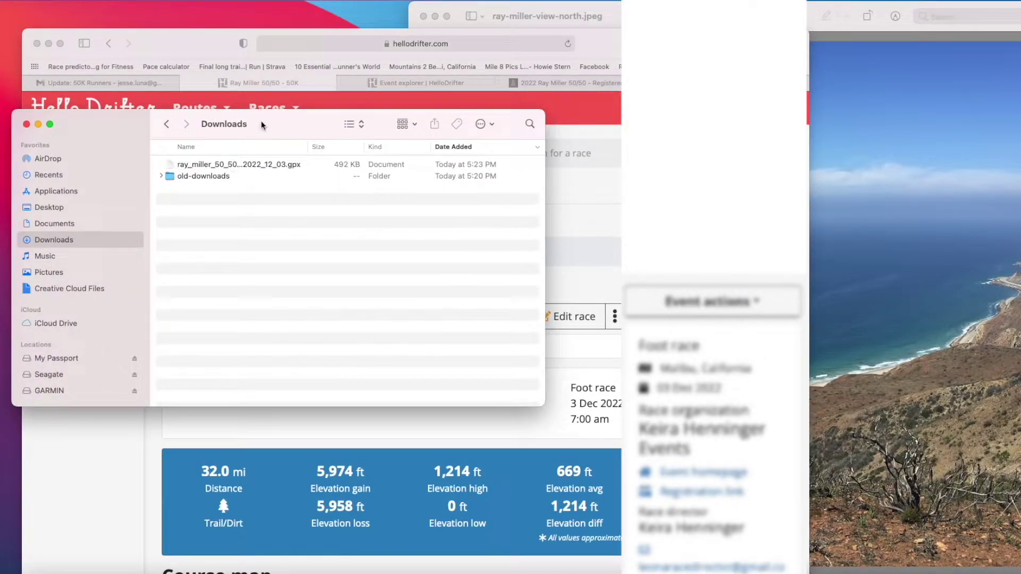
# Reposition the Downloads window holding the GPX file, then return to the browser
pyautogui.moveTo(261, 125); pyautogui.dragTo(264, 149)
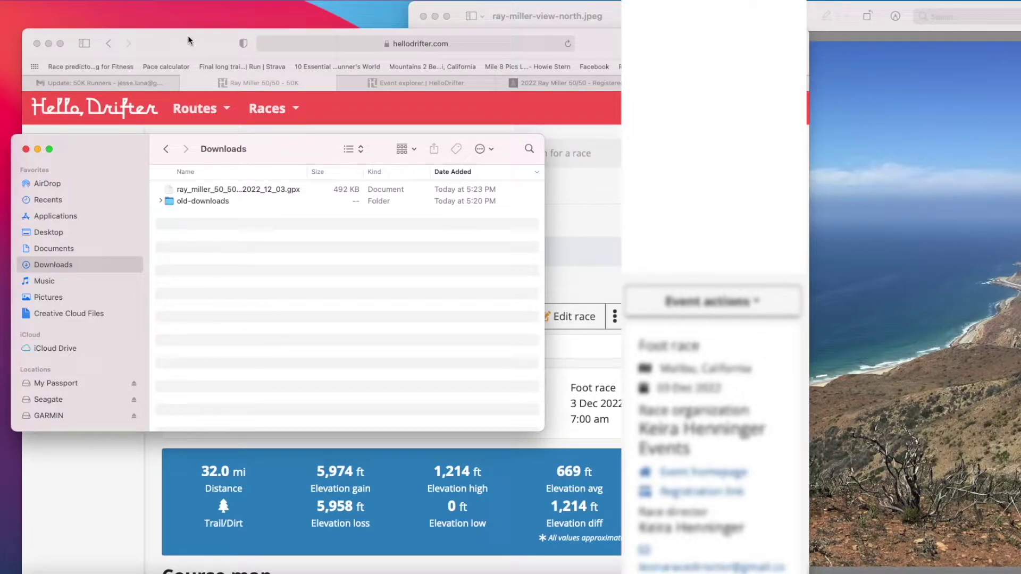
pyautogui.moveTo(288, 148); pyautogui.dragTo(280, 147)
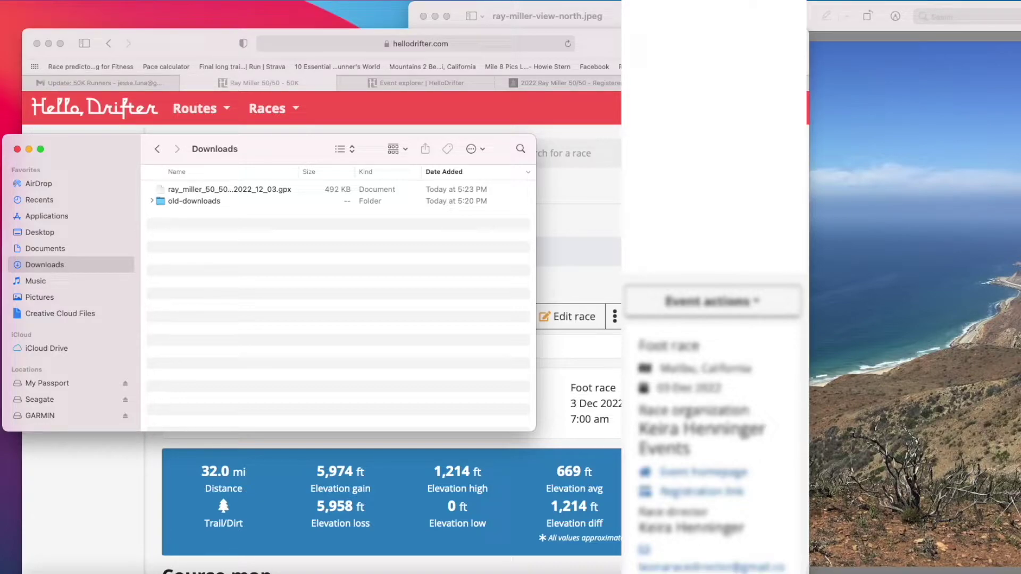
pyautogui.press('super+Tab')
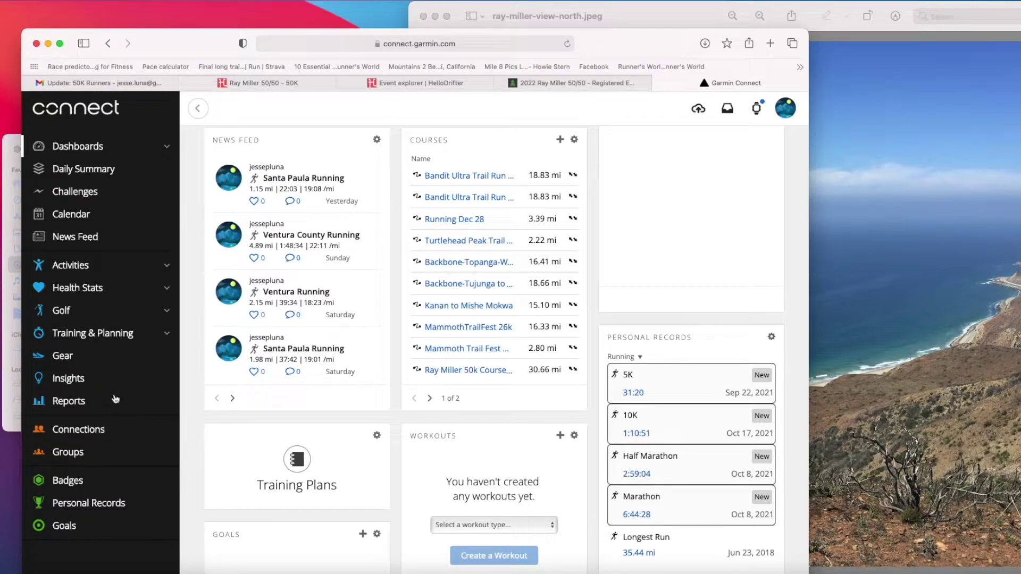
# Go to Training & Planning > Courses and start a course import
pyautogui.click(117, 333)
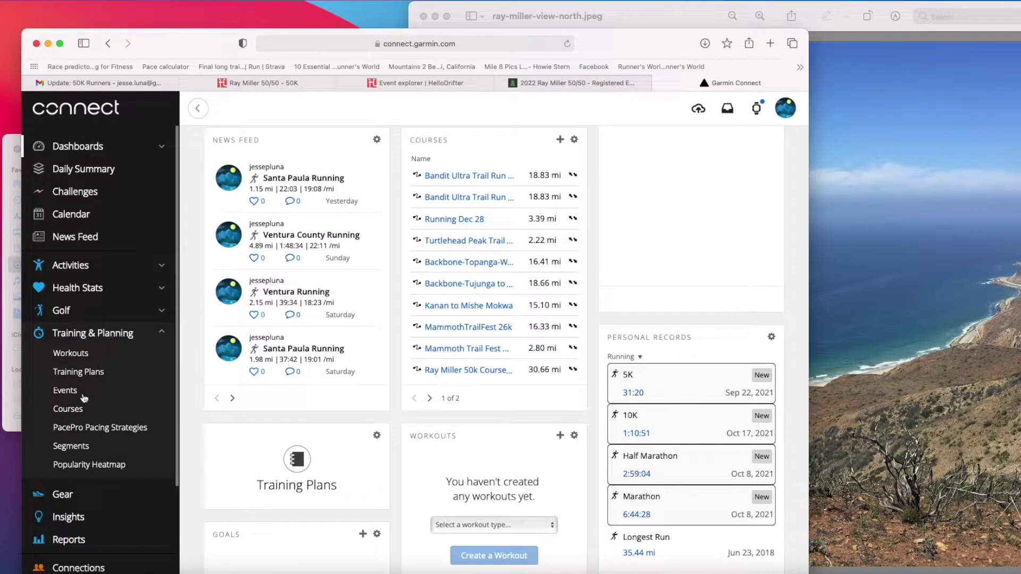
pyautogui.click(76, 411)
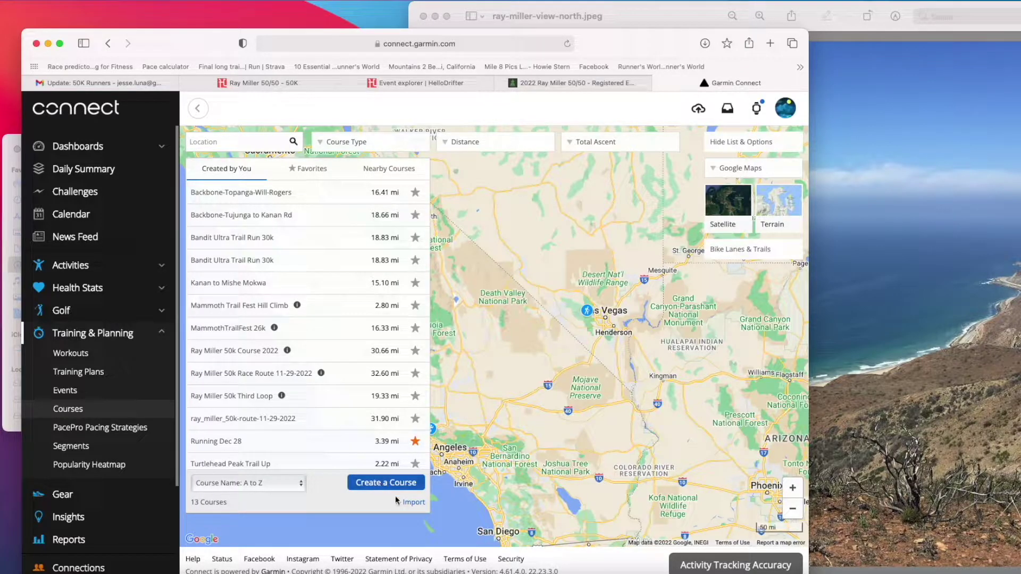
pyautogui.click(412, 503)
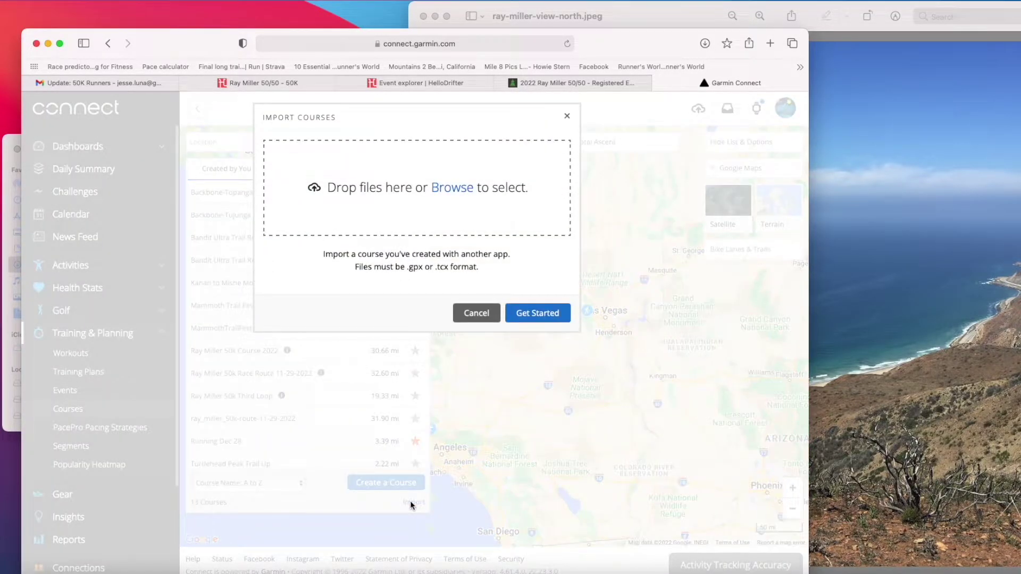
# Upload ray_miller_50_50_50K_2022_12_03.gpx from Downloads into the Import Courses dialog
pyautogui.click(450, 188)
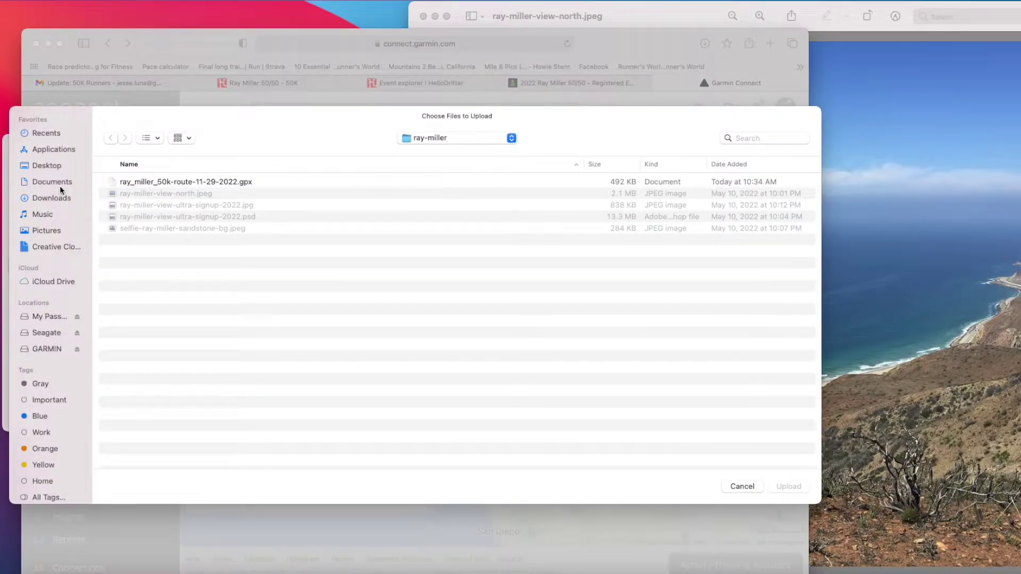
pyautogui.click(42, 196)
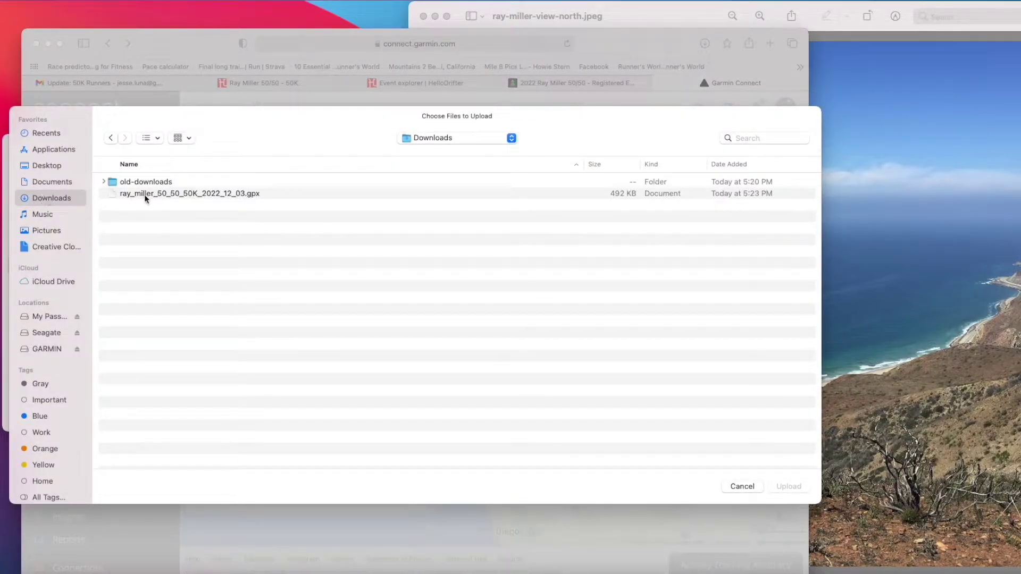
pyautogui.click(186, 194)
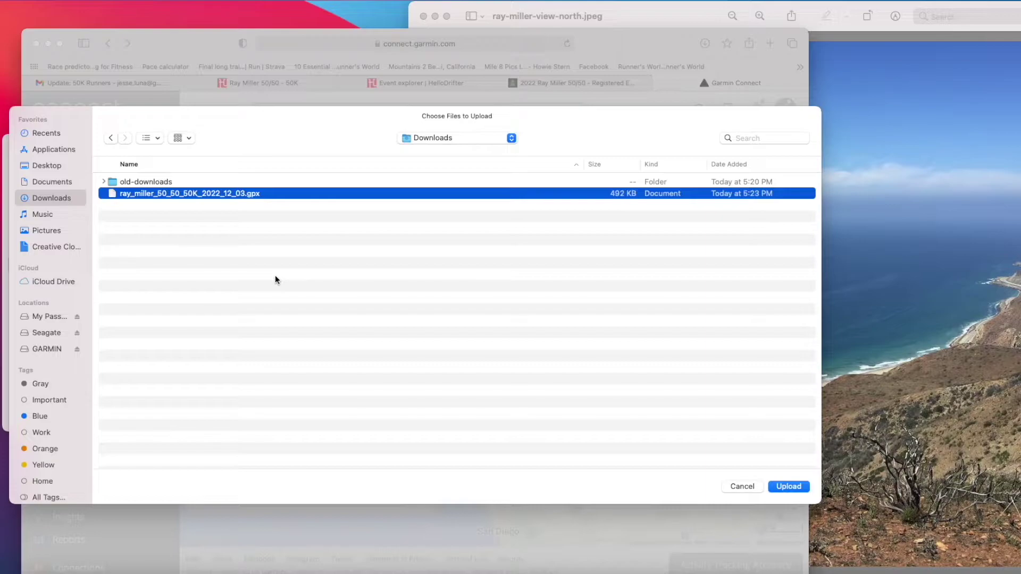
pyautogui.click(788, 486)
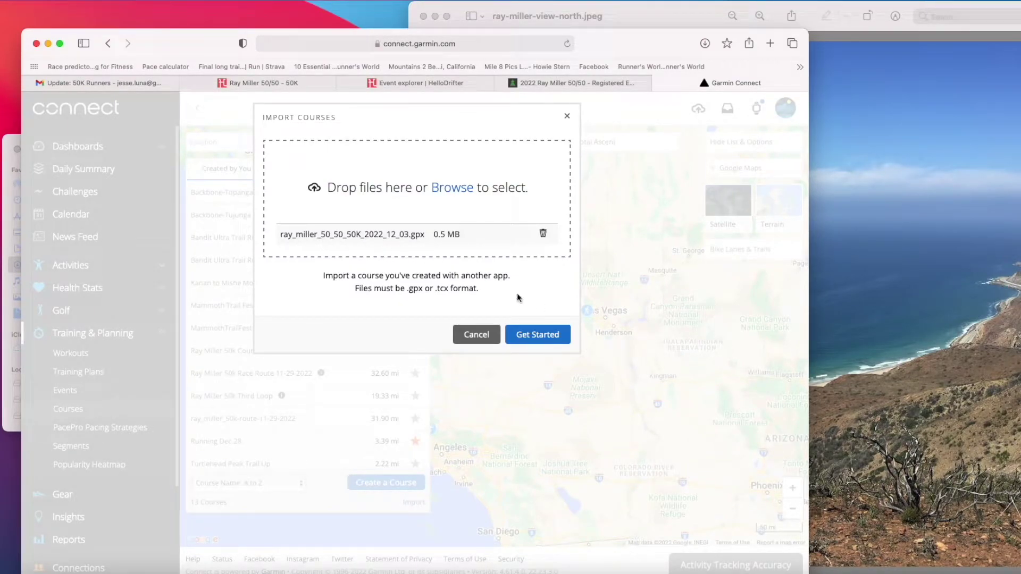
# Import the GPX as a Trail Running course, loading the 31.90 mi, 5,734 ft ascent route
pyautogui.click(541, 338)
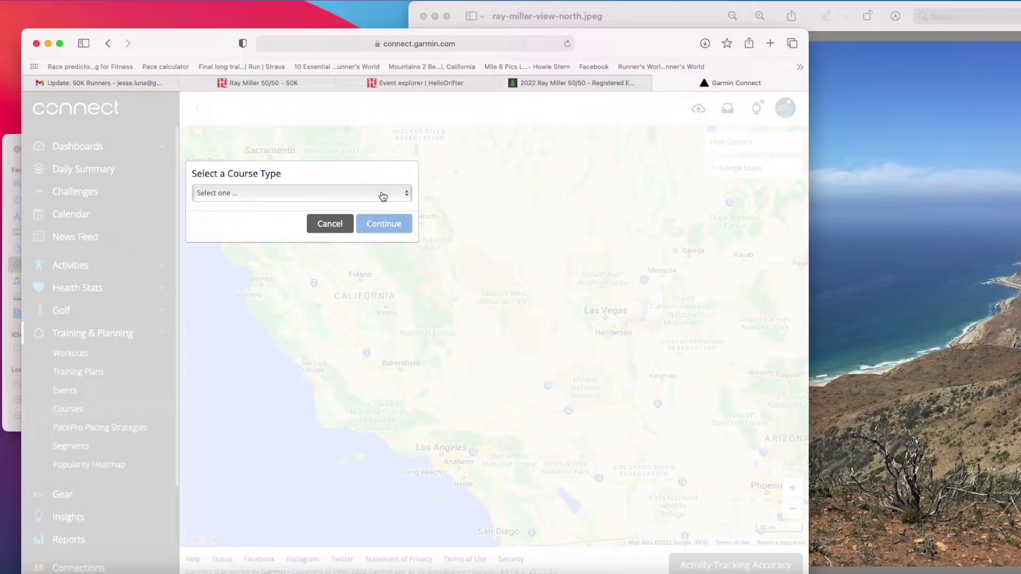
pyautogui.click(382, 195)
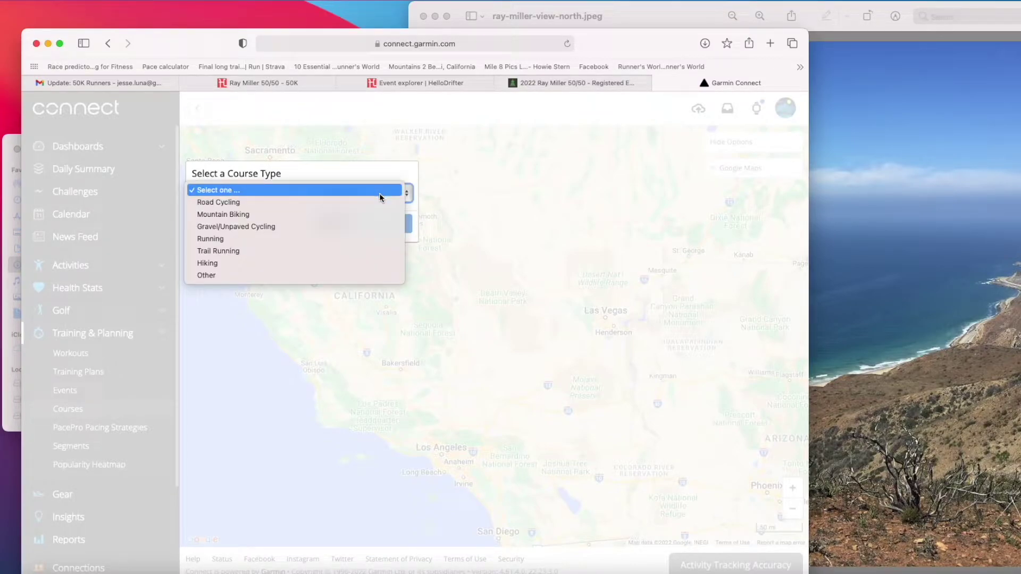
pyautogui.click(308, 250)
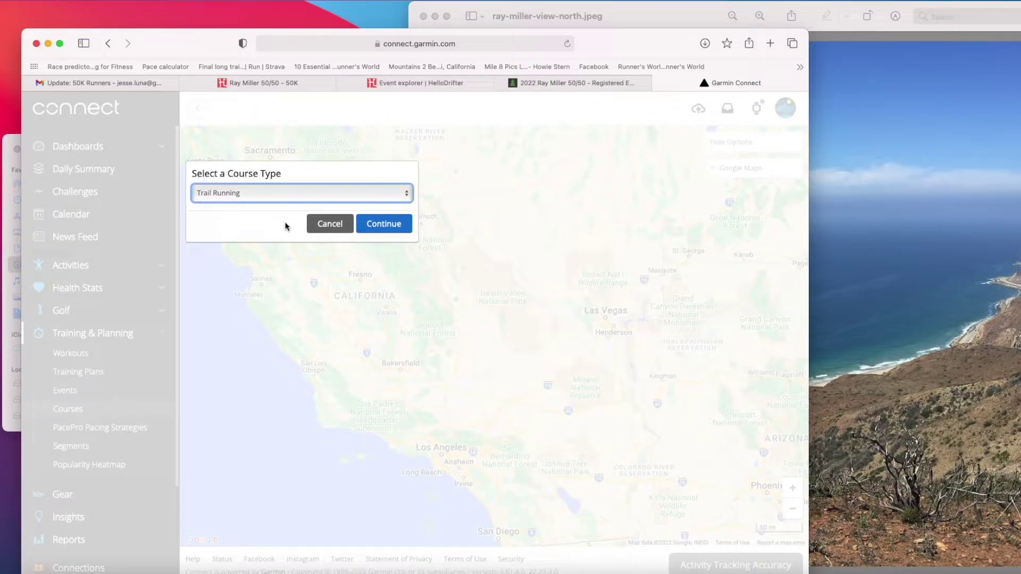
pyautogui.click(381, 225)
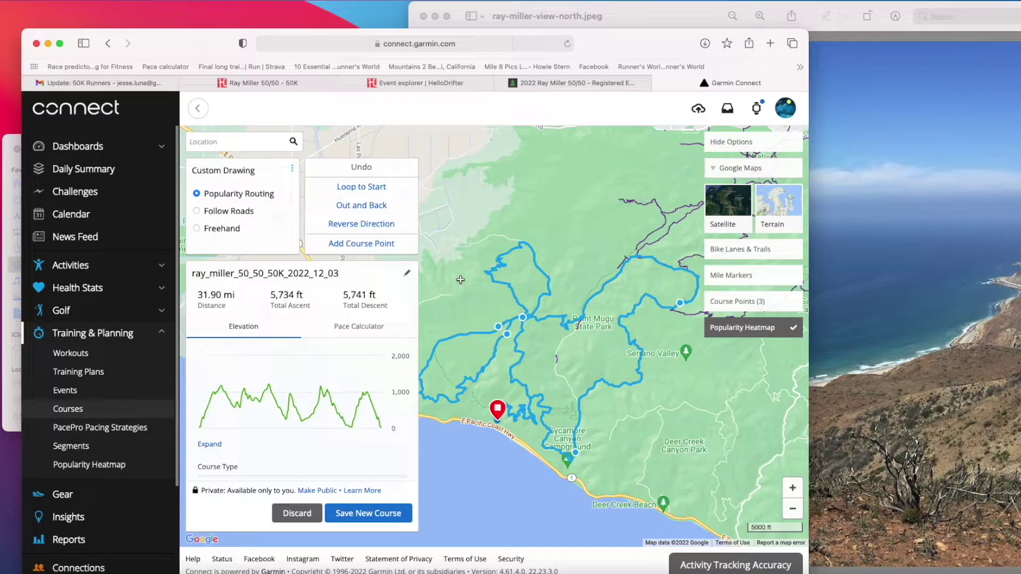
# Review the route and save ray_miller_50_50_50K_2022_12_03 as a new course
pyautogui.scroll(-2, 460, 280)
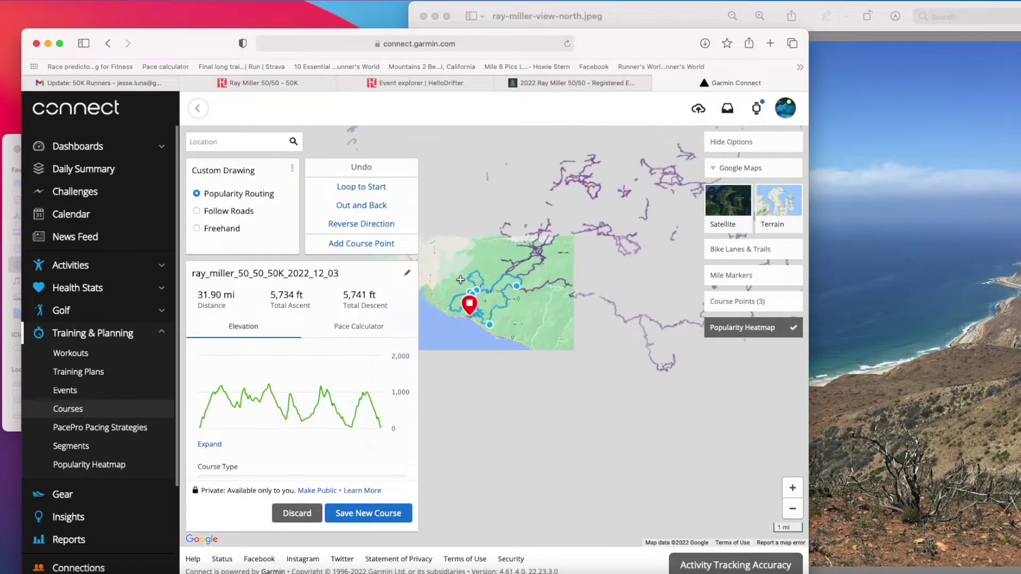
pyautogui.scroll(2, 460, 280)
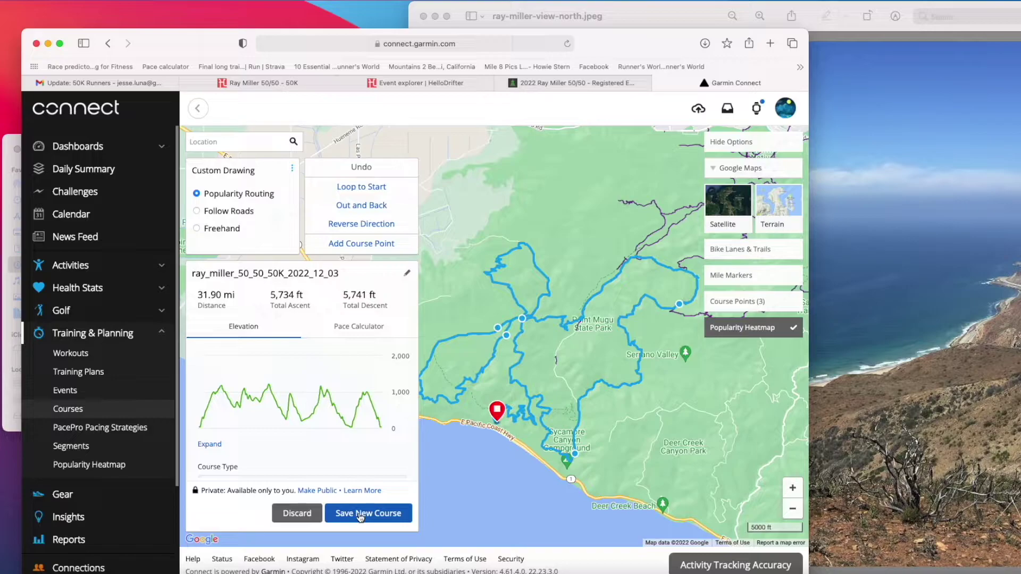
pyautogui.click(360, 516)
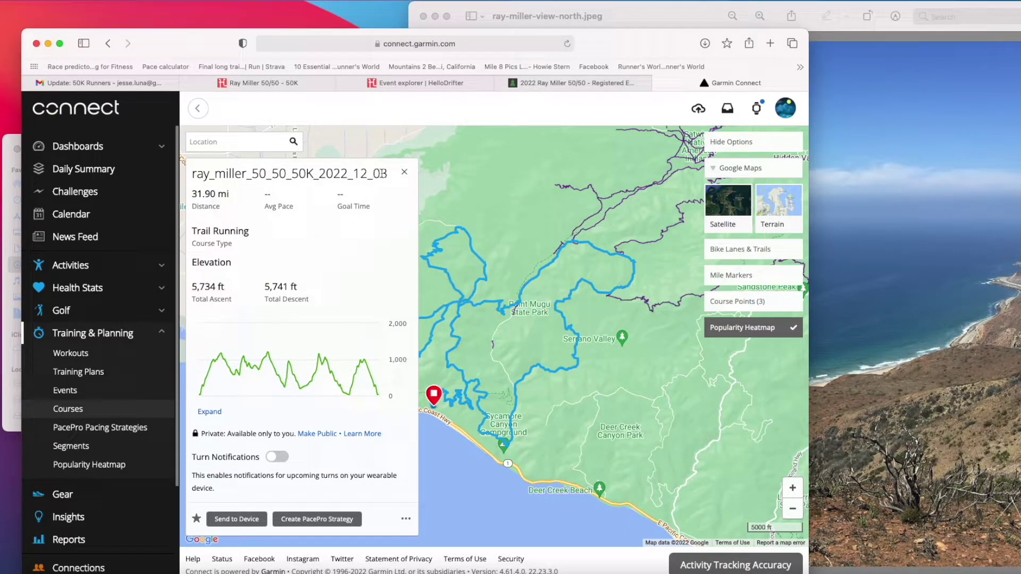
# Pan the course map, then start sending the saved course to the watch
pyautogui.moveTo(381, 174); pyautogui.dragTo(318, 174)
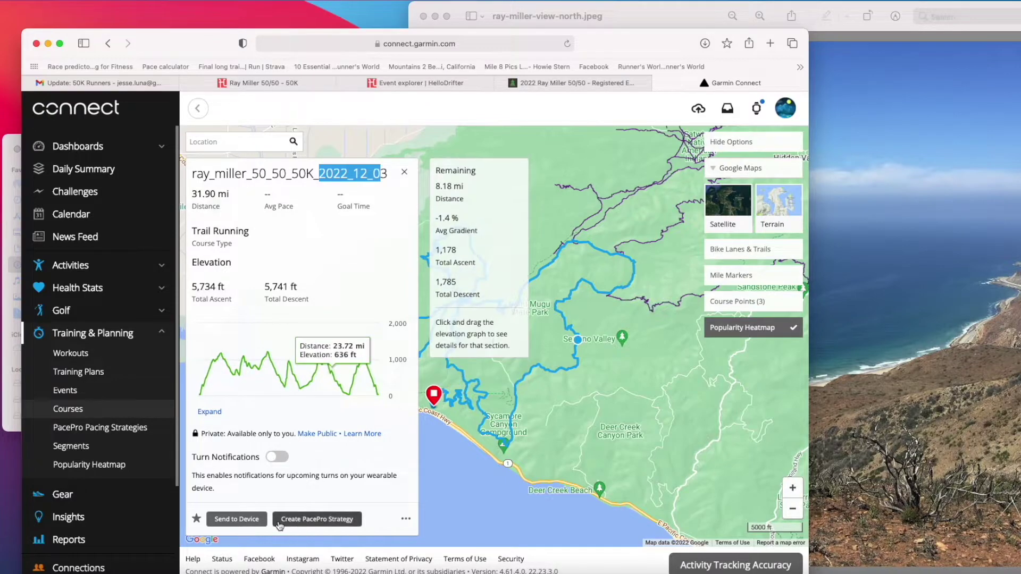
pyautogui.click(237, 520)
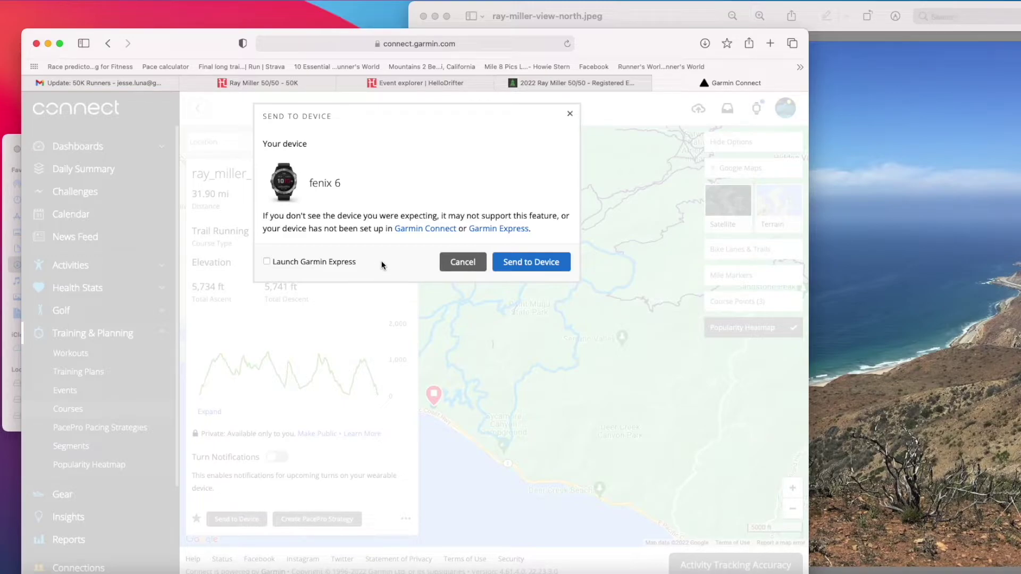
# Send the course to the fenix 6 with Launch Garmin Express left unchecked
pyautogui.click(267, 262)
pyautogui.click(267, 262)
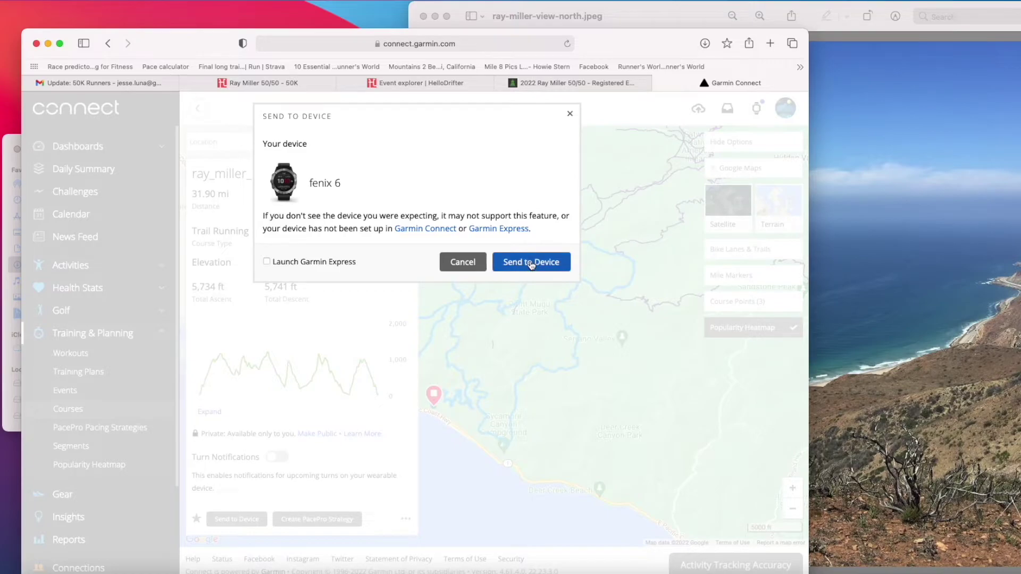
pyautogui.click(530, 264)
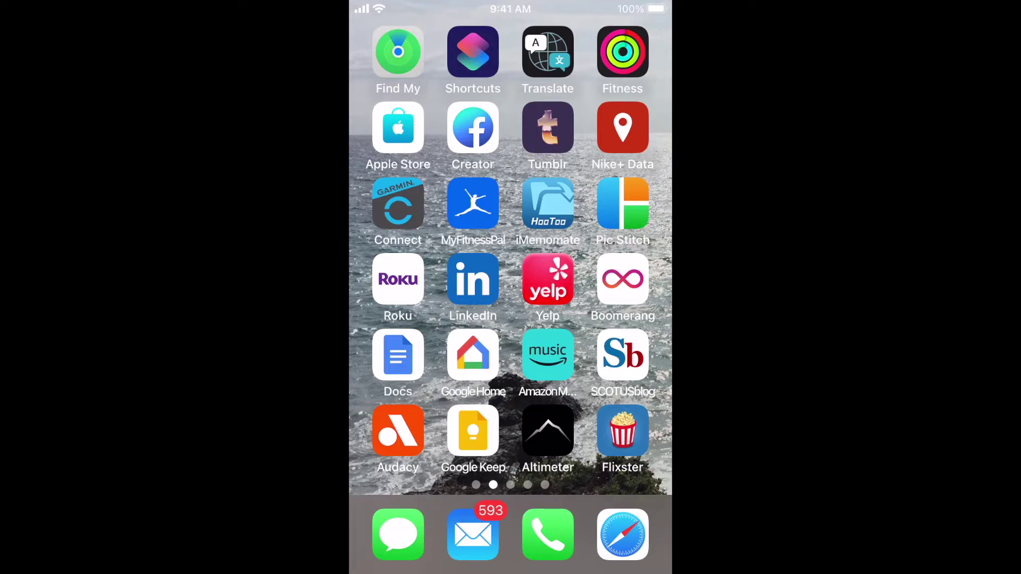
# In the iPhone app, favorite the Ray Miller course under Training & Planning > Courses
pyautogui.click(397, 203)
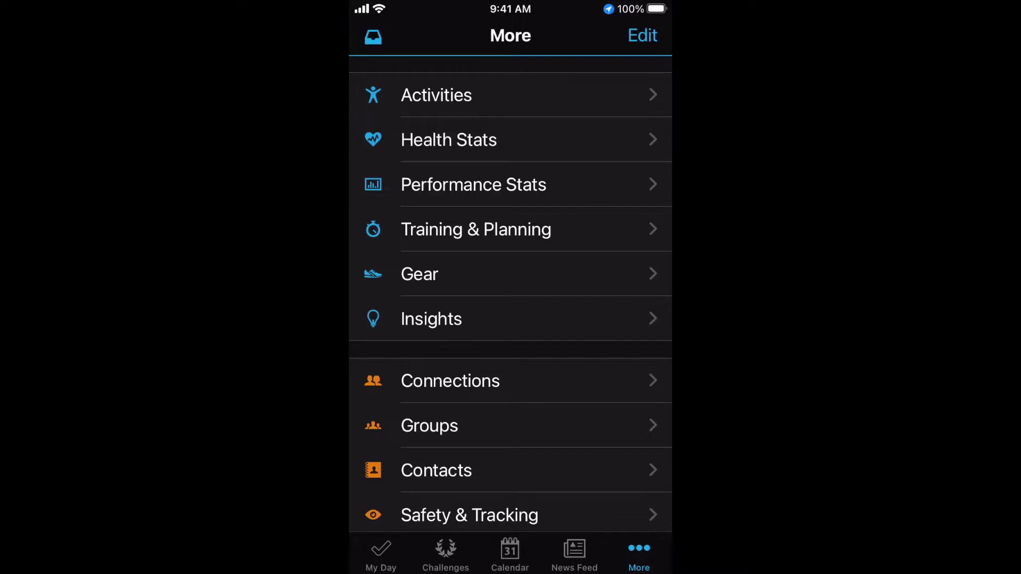
pyautogui.click(476, 229)
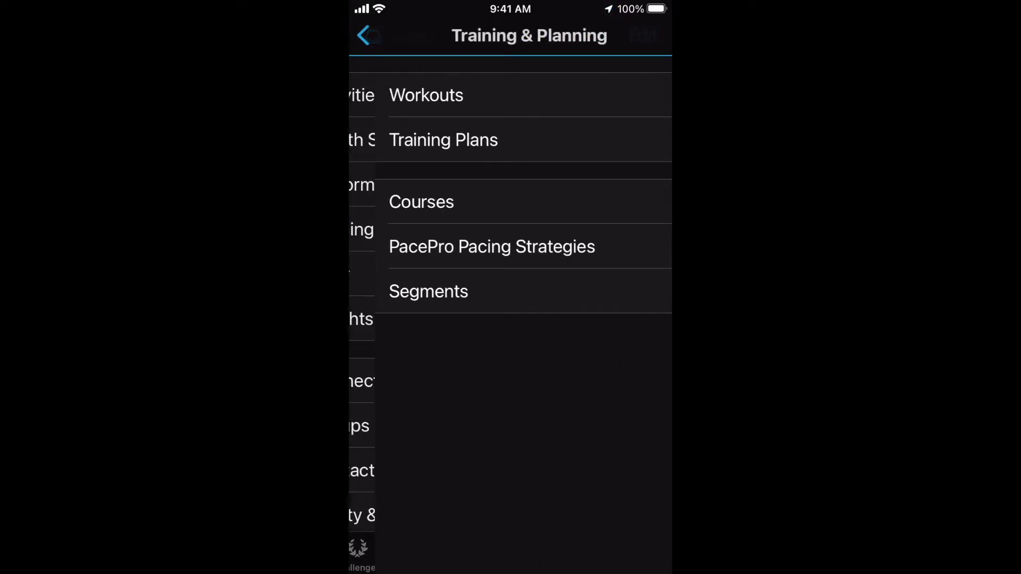
pyautogui.click(395, 202)
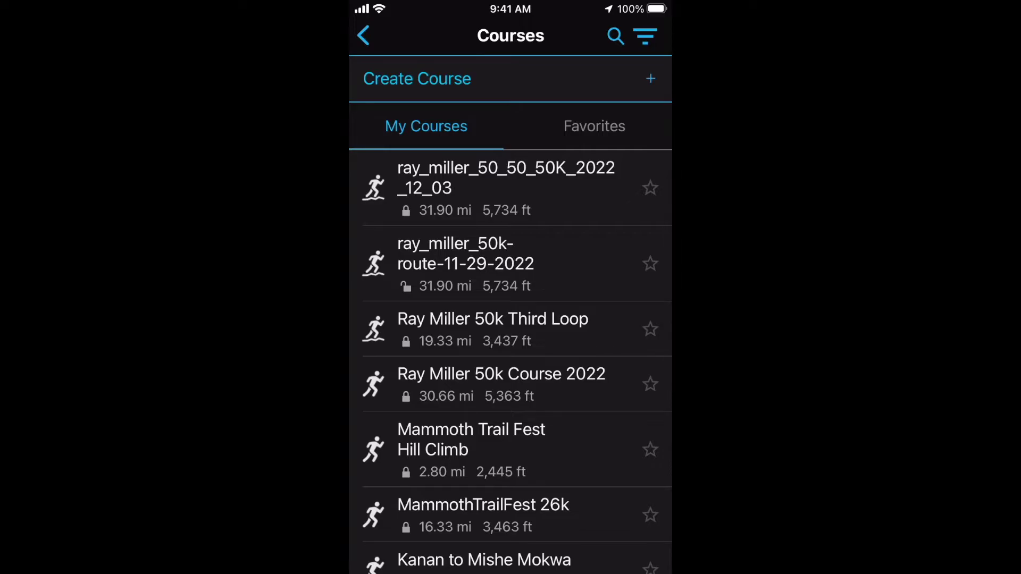
pyautogui.click(649, 187)
pyautogui.click(363, 35)
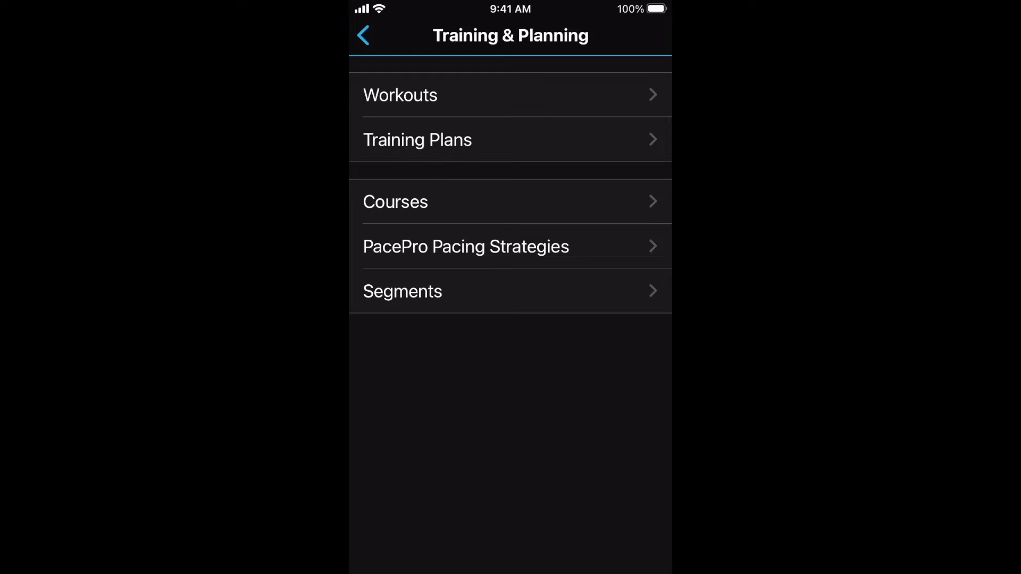